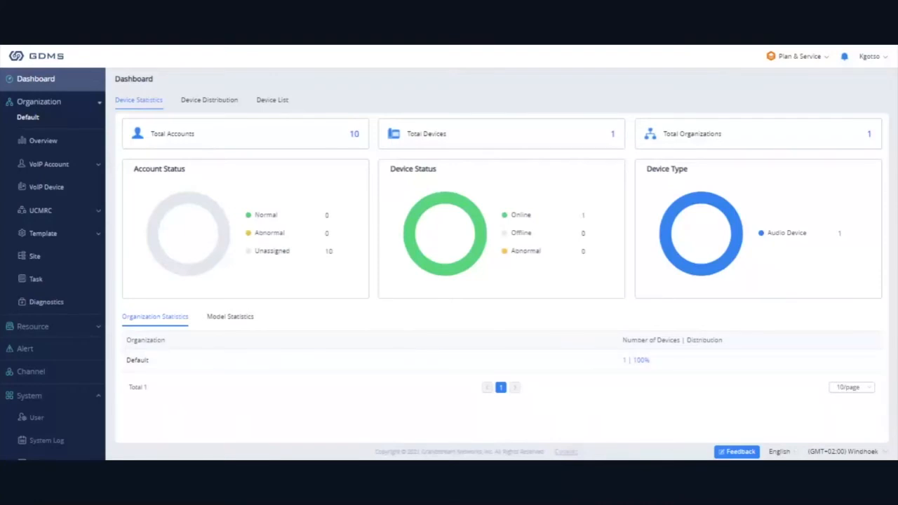
# Step: Examine the Add Device form for VoIP devices, covering device name, MAC address, S/N and site, and close it without saving
pyautogui.moveTo(414, 246)
pyautogui.click(47, 189)
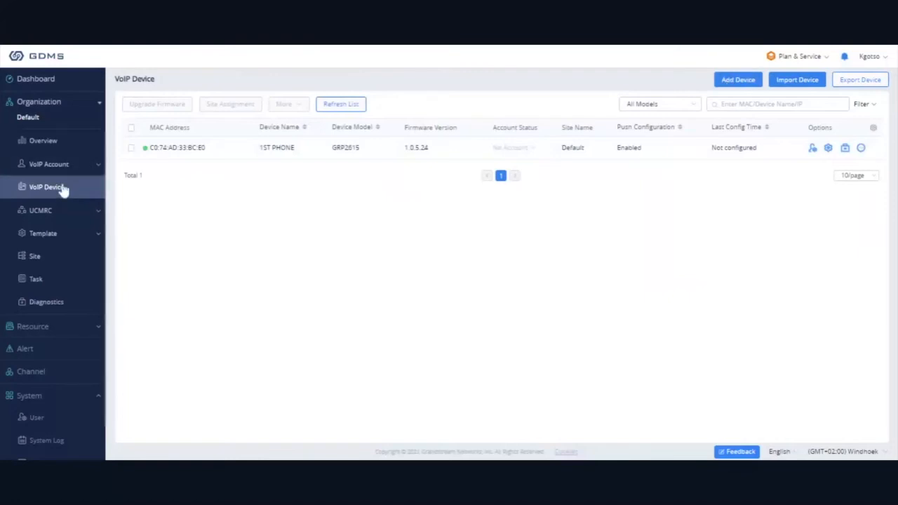
pyautogui.click(736, 85)
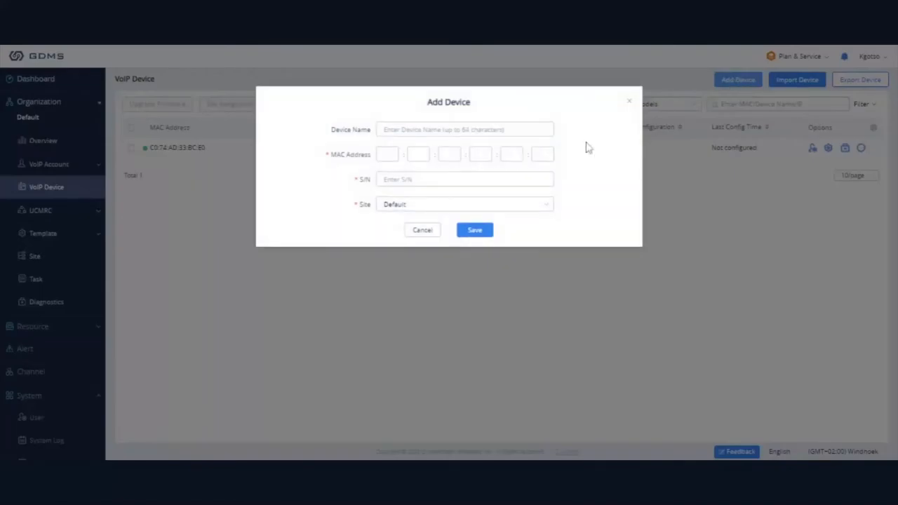
pyautogui.click(385, 131)
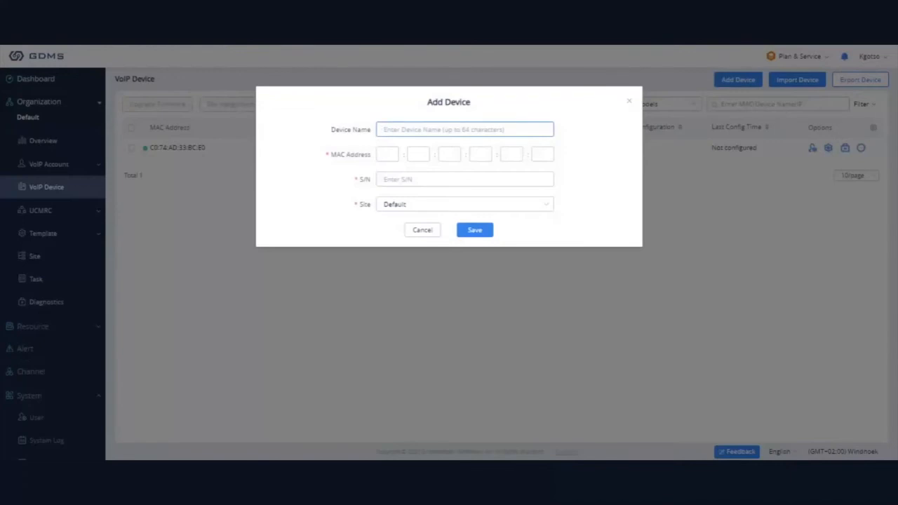
pyautogui.click(388, 154)
pyautogui.click(463, 179)
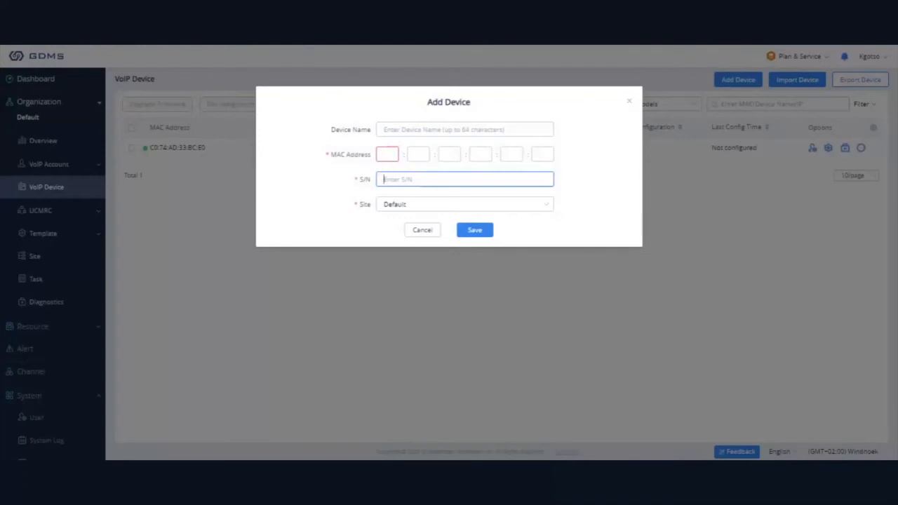
pyautogui.click(650, 258)
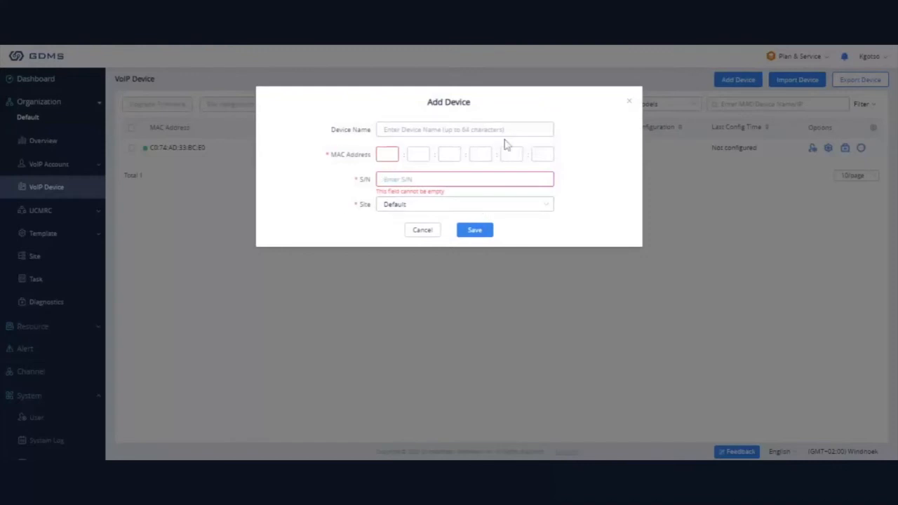
pyautogui.click(421, 230)
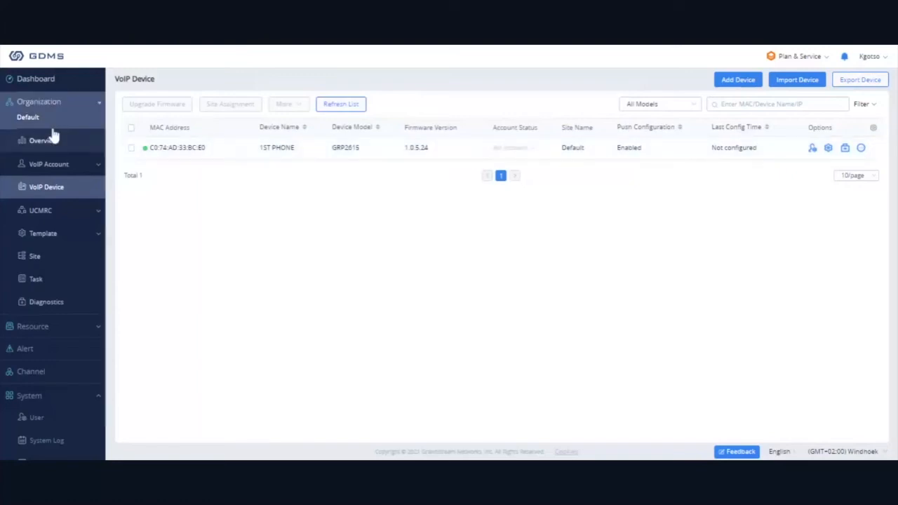
# Step: Review the default organization's overview, including device statistics, the device distribution map and the model statistics
pyautogui.click(32, 145)
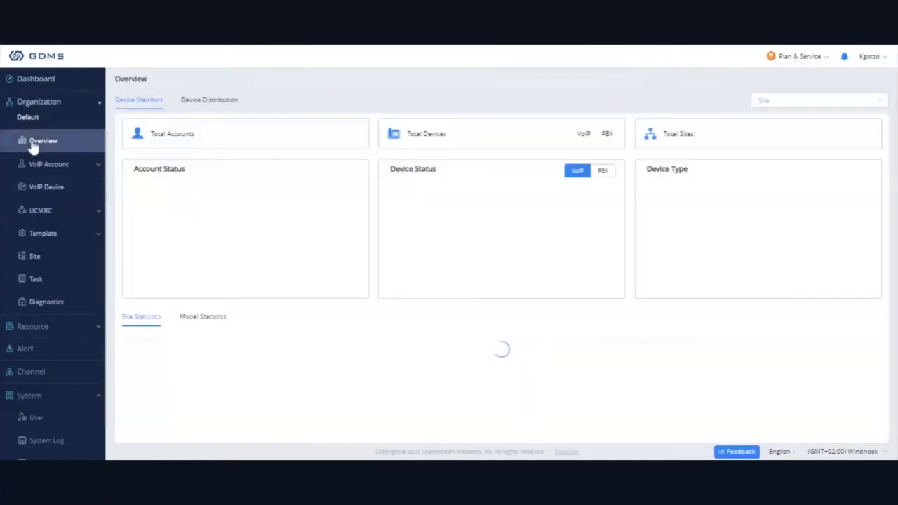
pyautogui.moveTo(428, 202)
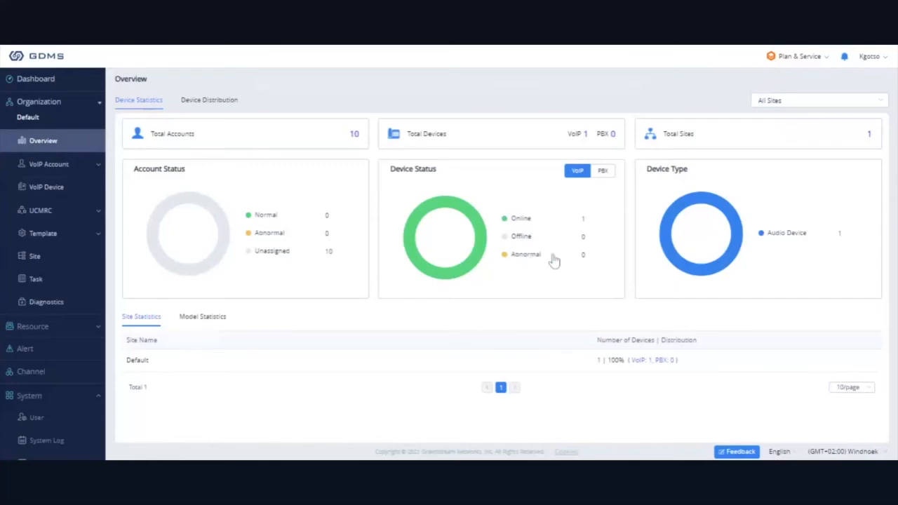
pyautogui.moveTo(744, 239)
pyautogui.click(209, 100)
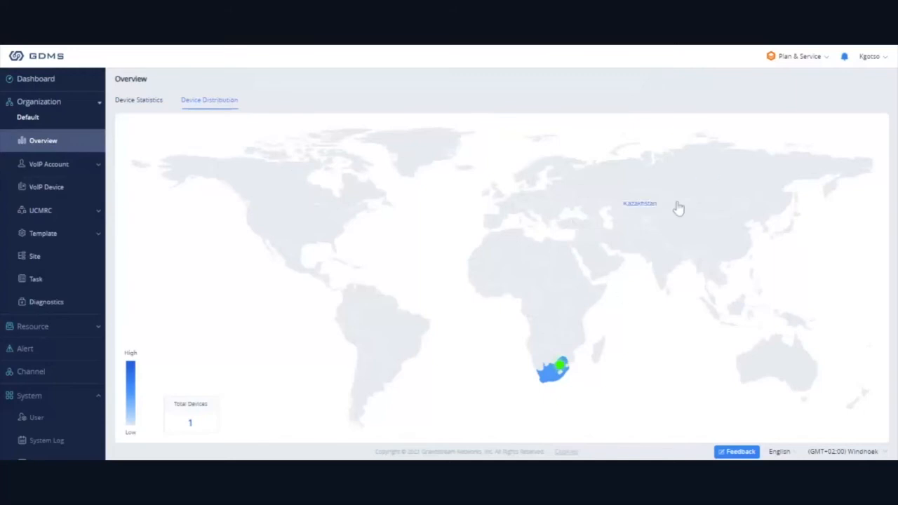
pyautogui.moveTo(561, 363)
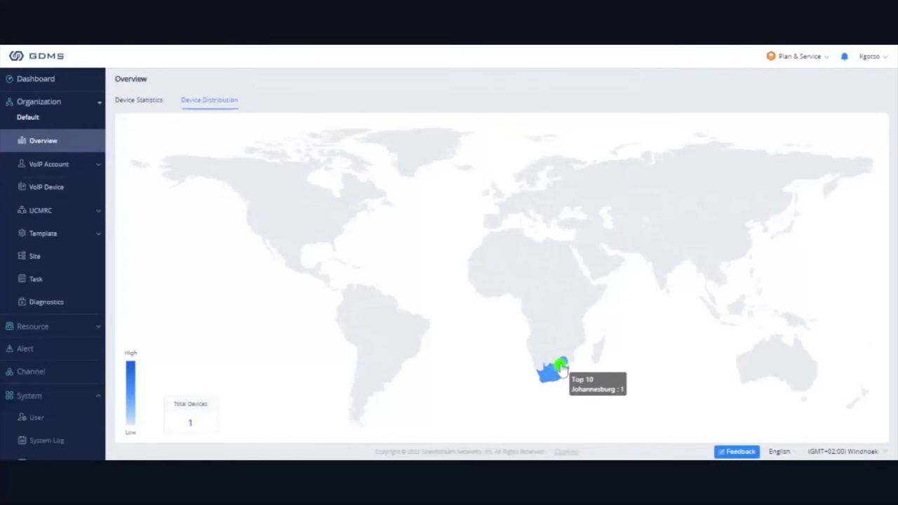
pyautogui.click(130, 104)
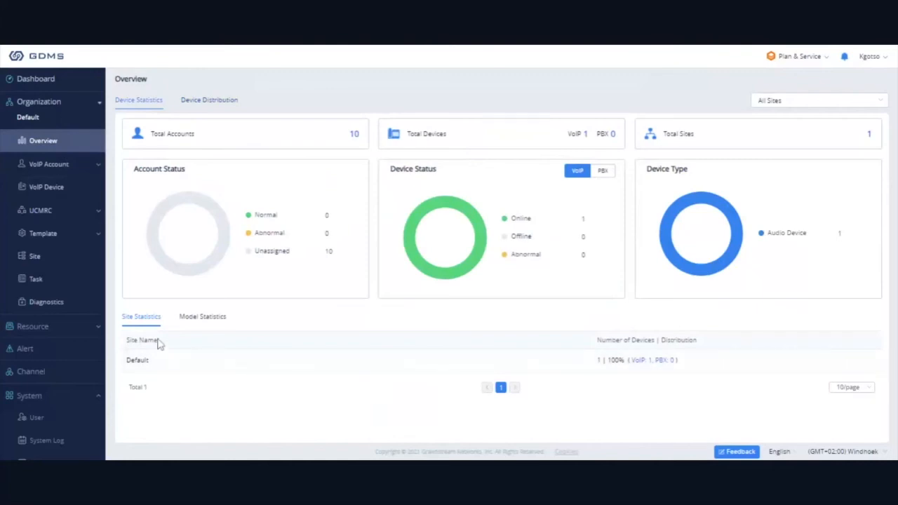
pyautogui.click(181, 322)
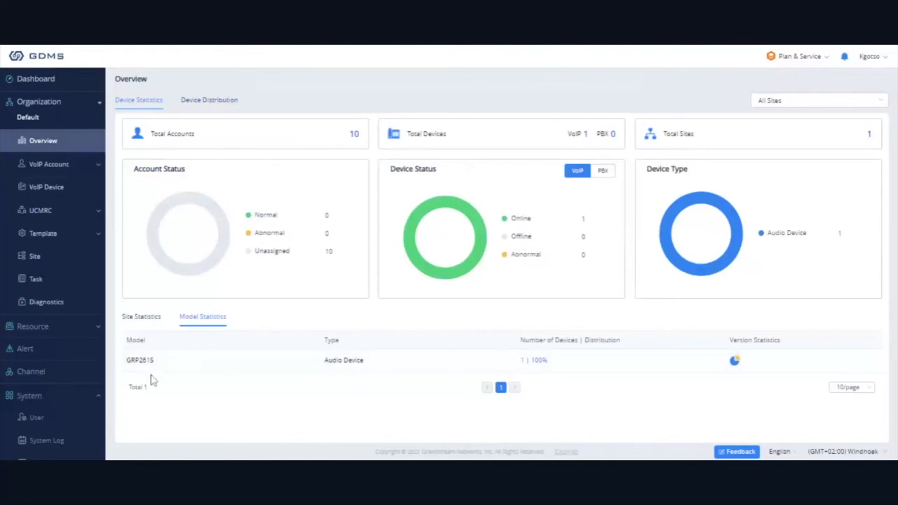
# Step: Check which user IDs can be assigned to Account1 of the device 1ST PHONE, and leave its account configuration without saving
pyautogui.click(54, 195)
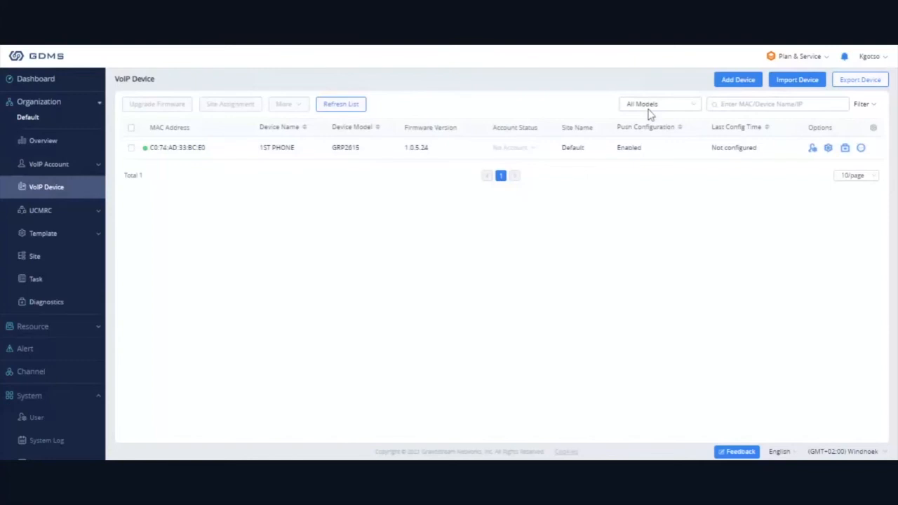
pyautogui.click(813, 149)
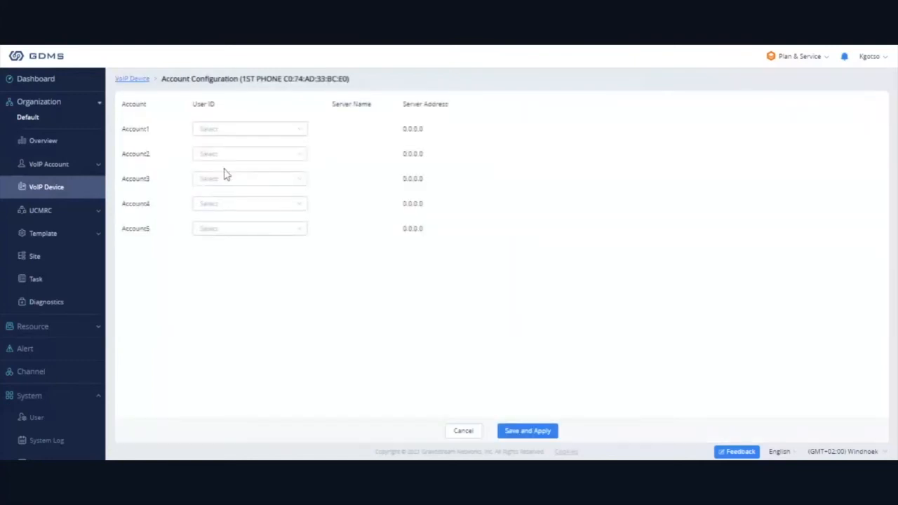
pyautogui.click(266, 134)
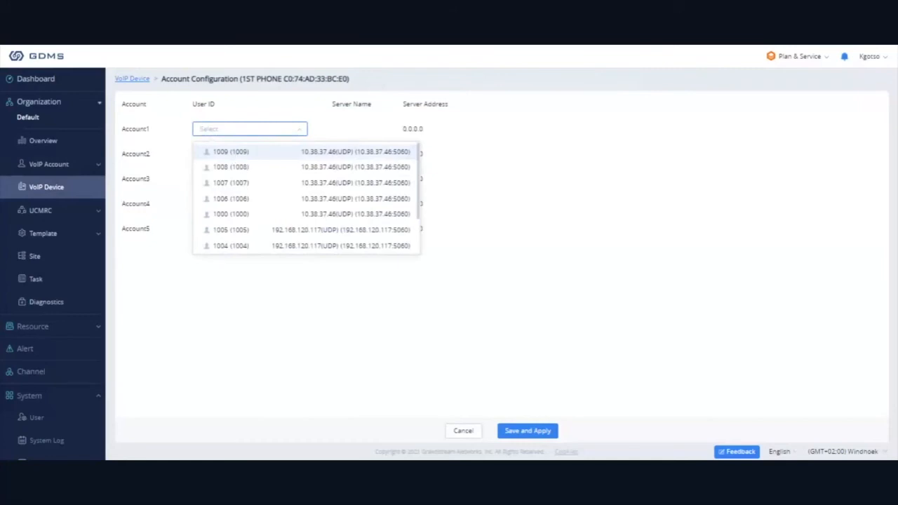
pyautogui.click(233, 94)
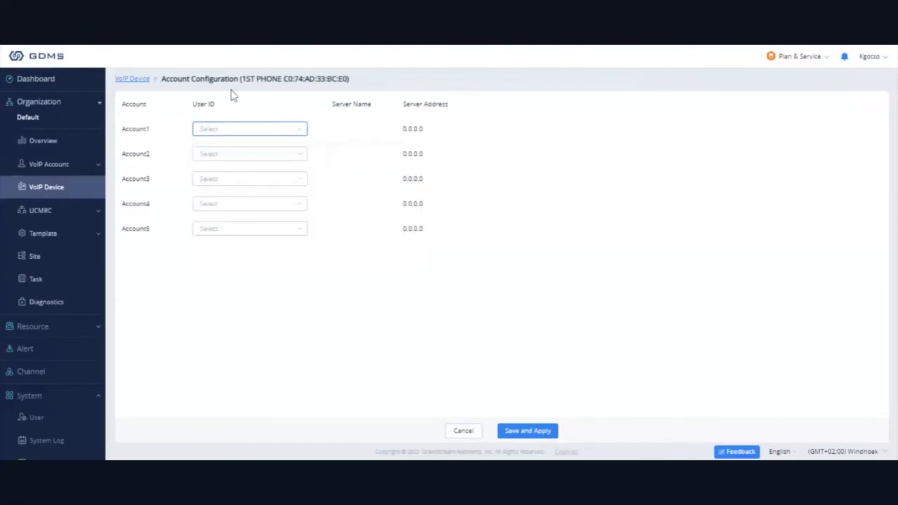
pyautogui.click(464, 430)
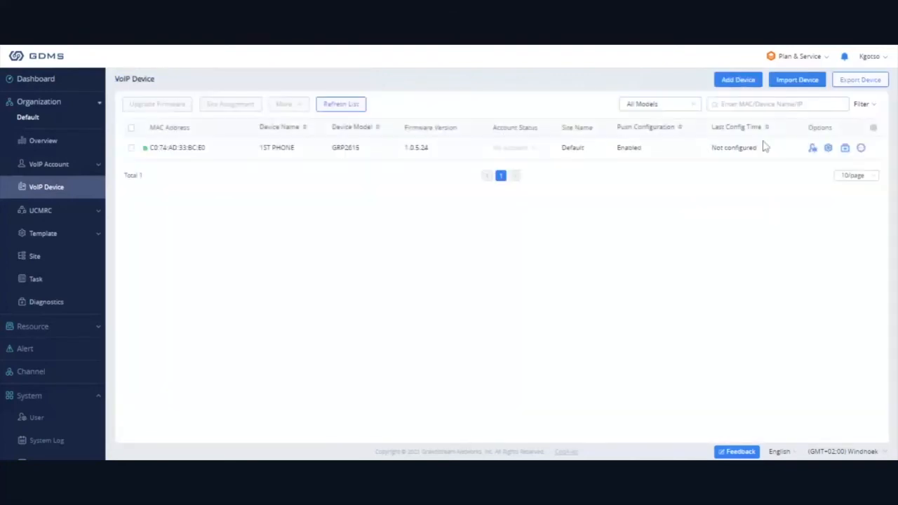
# Step: Open the parameters of the device 1ST PHONE and examine Account1's call settings for ring tones and call features
pyautogui.click(828, 149)
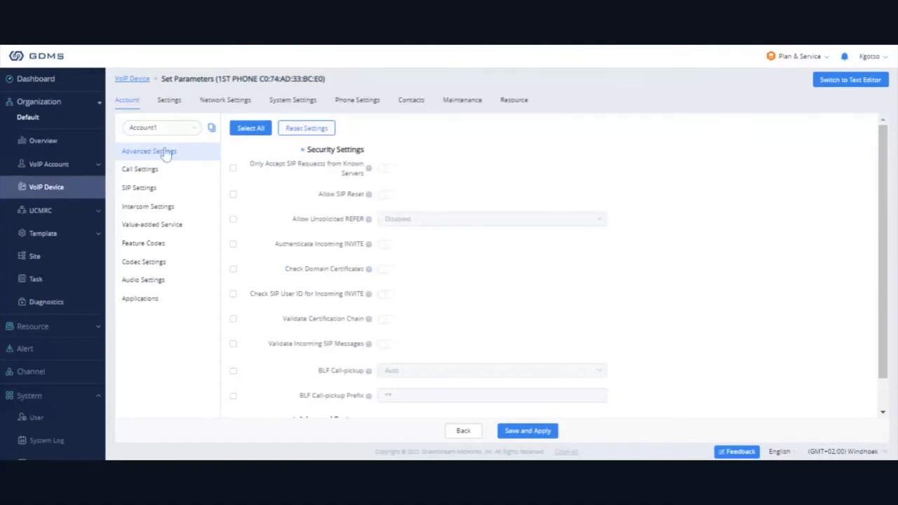
pyautogui.click(140, 172)
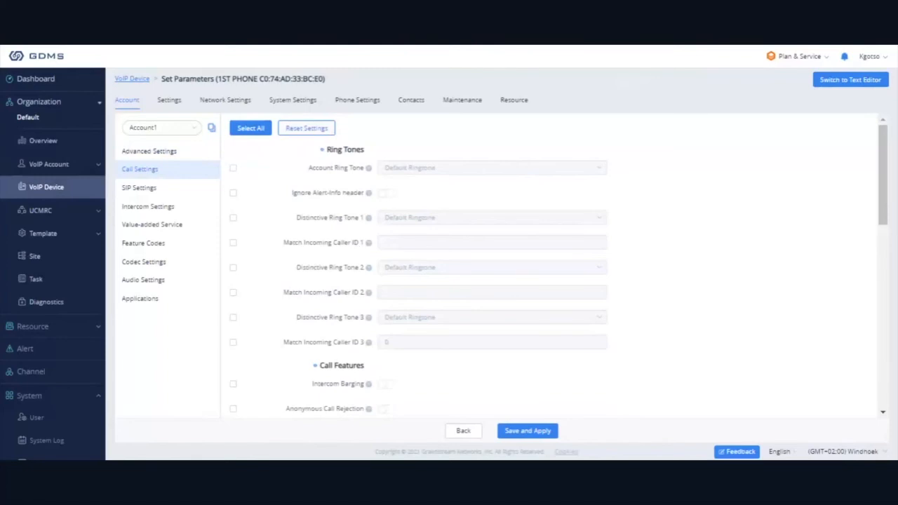
pyautogui.moveTo(885, 198); pyautogui.dragTo(885, 249)
pyautogui.moveTo(368, 229)
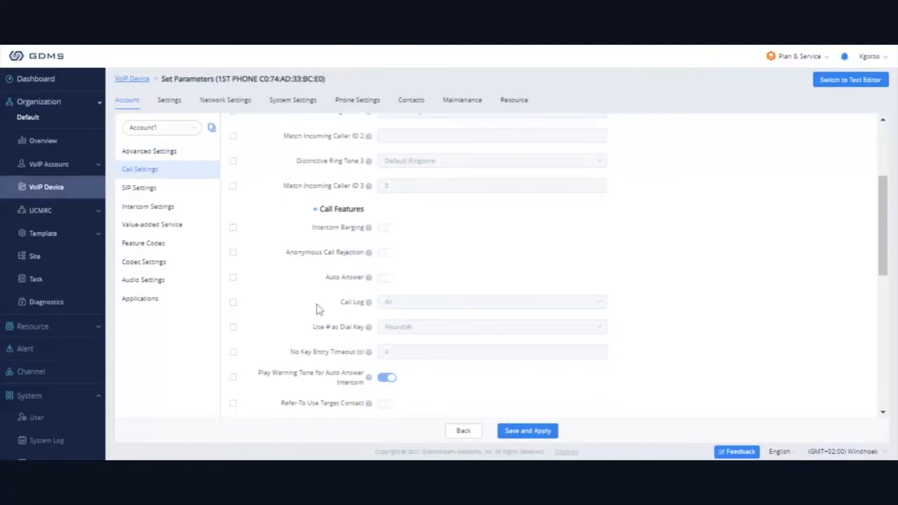
pyautogui.moveTo(884, 202); pyautogui.dragTo(876, 161)
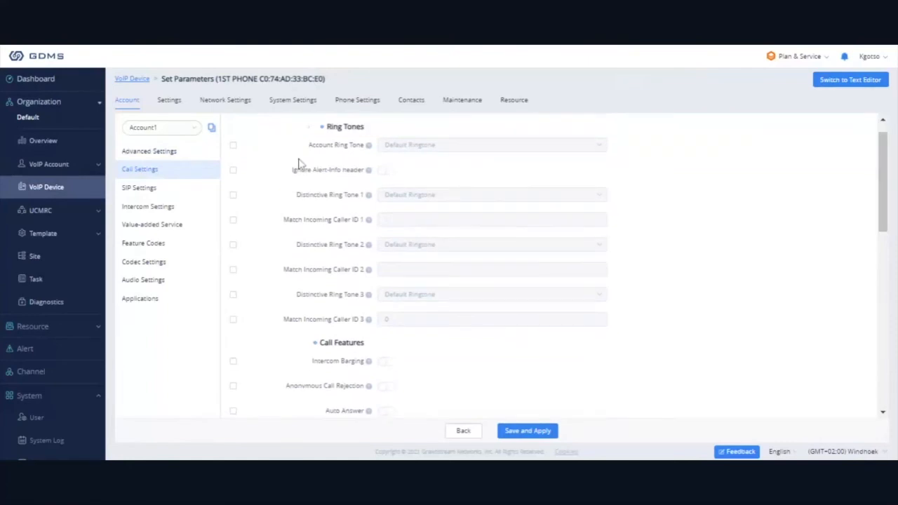
# Step: Examine Account1's basic SIP settings and its preferred vocoder options in the codec settings
pyautogui.click(139, 189)
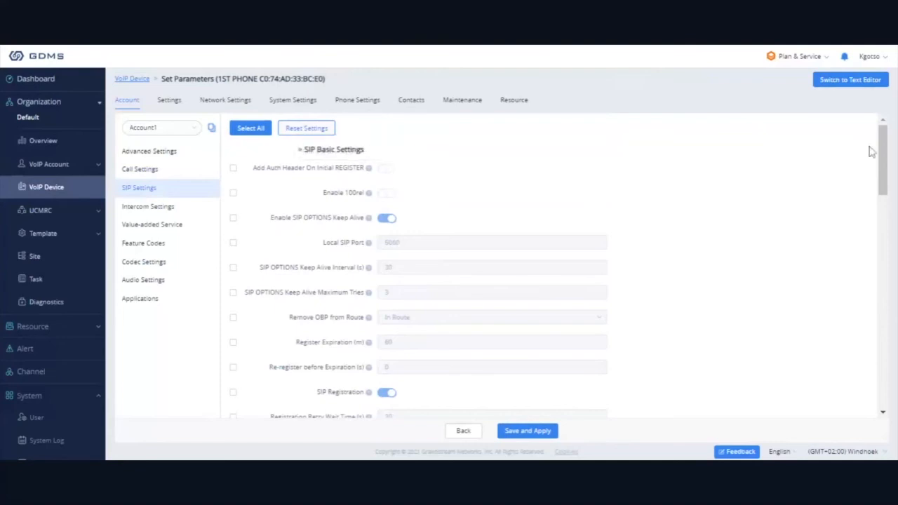
pyautogui.moveTo(883, 150); pyautogui.dragTo(882, 169)
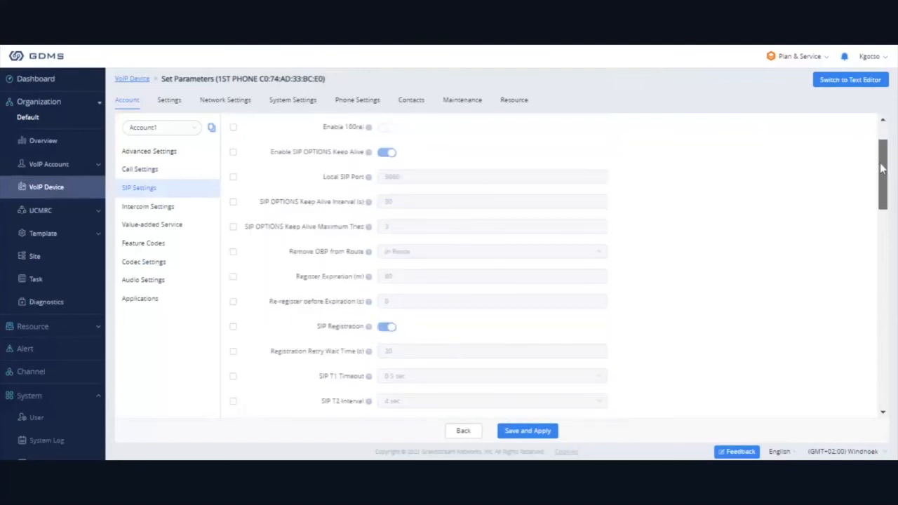
pyautogui.moveTo(882, 169); pyautogui.dragTo(881, 214)
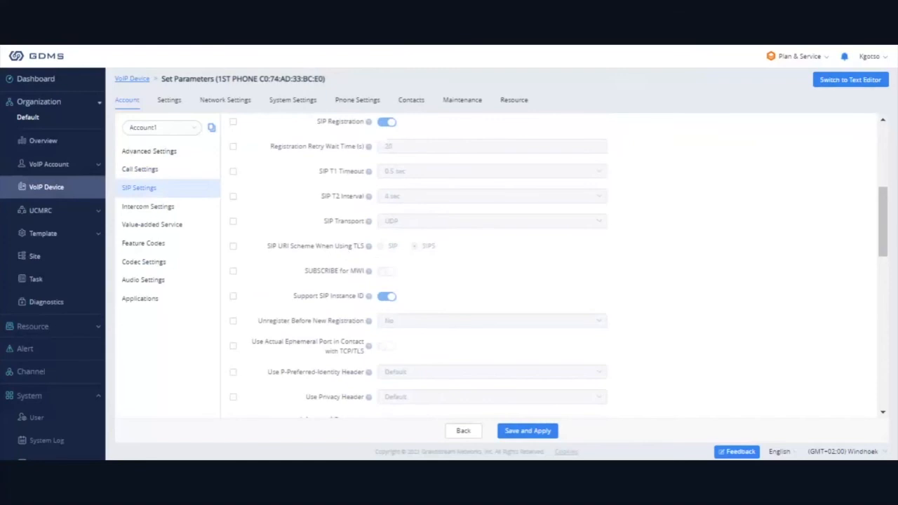
pyautogui.click(146, 269)
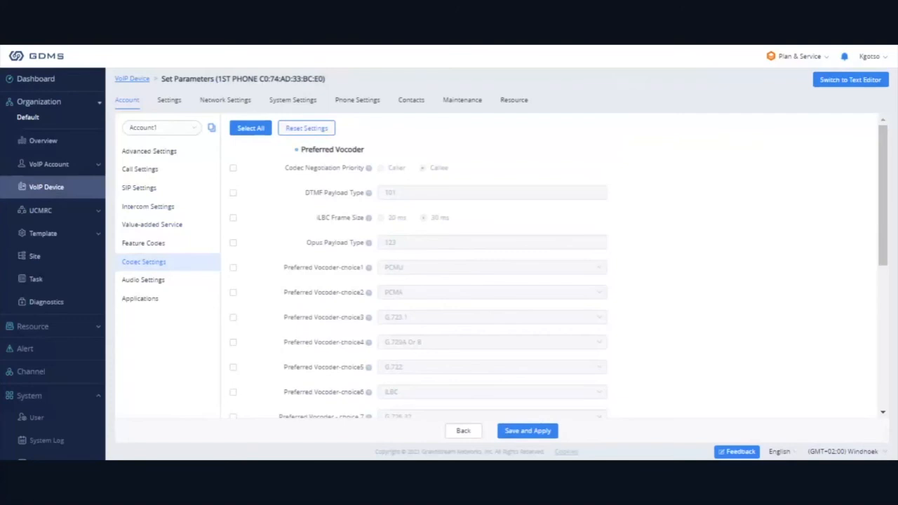
pyautogui.click(98, 106)
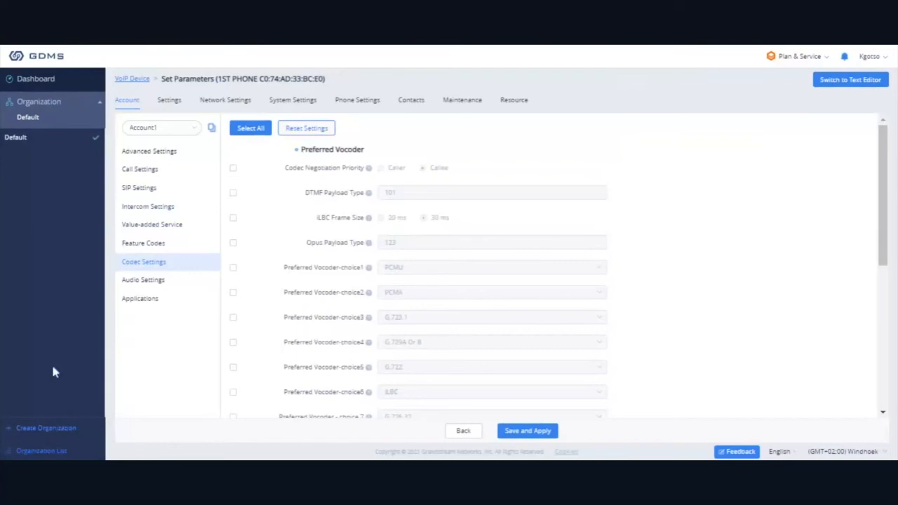
pyautogui.click(102, 104)
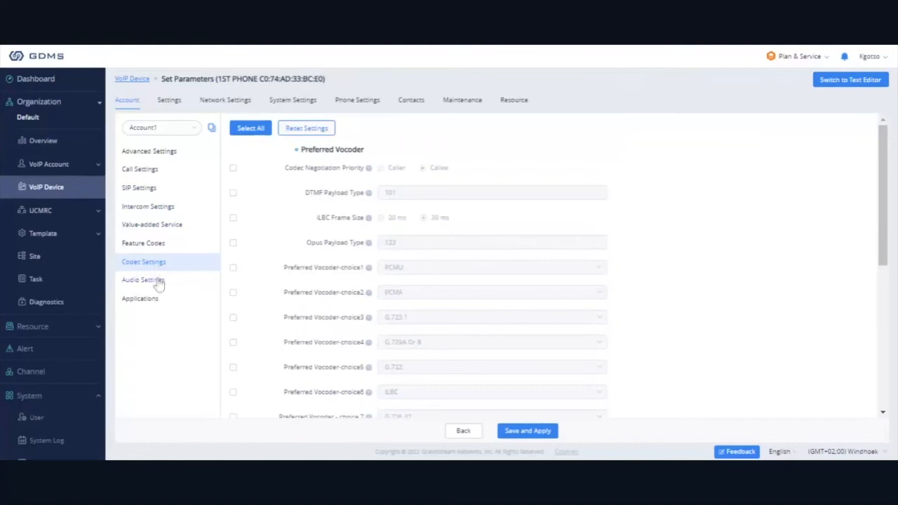
# Step: Review the device's general, network and system settings, including the LCD & LED management and audio control preferences
pyautogui.click(169, 102)
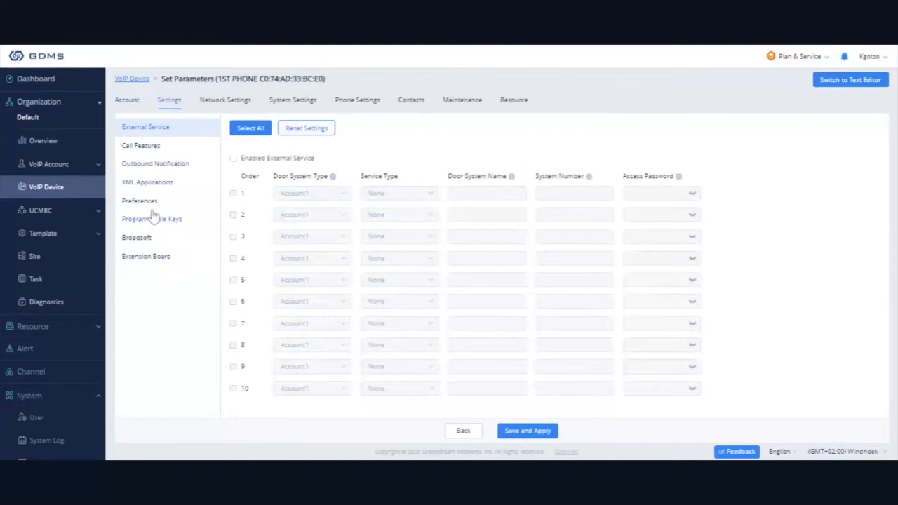
pyautogui.click(235, 102)
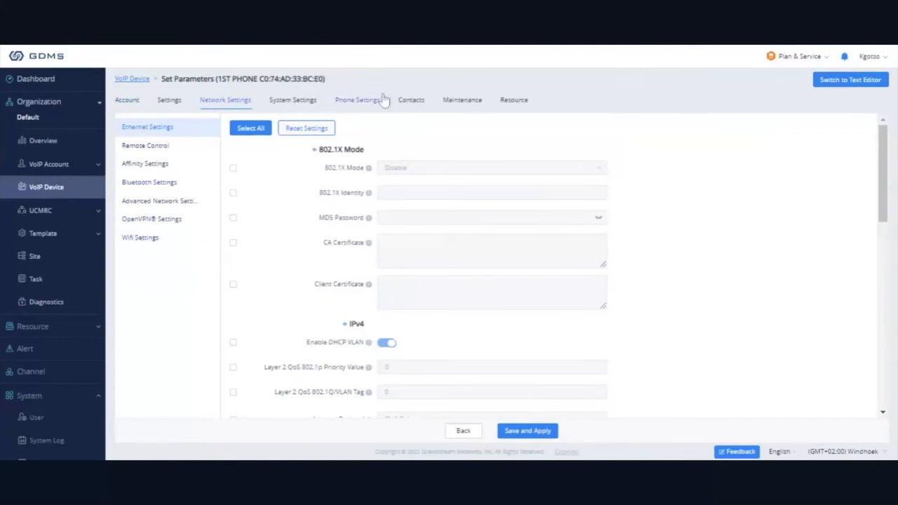
pyautogui.click(308, 104)
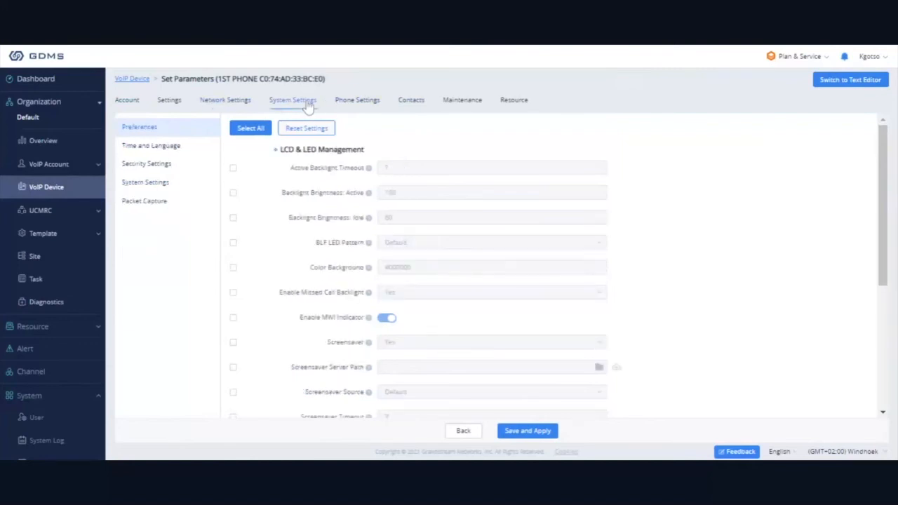
pyautogui.moveTo(889, 156); pyautogui.dragTo(889, 293)
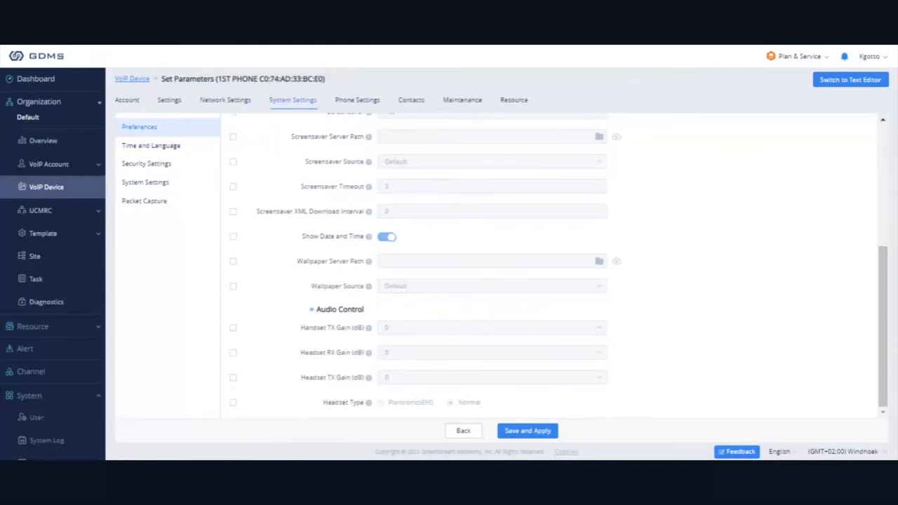
pyautogui.moveTo(885, 264); pyautogui.dragTo(894, 140)
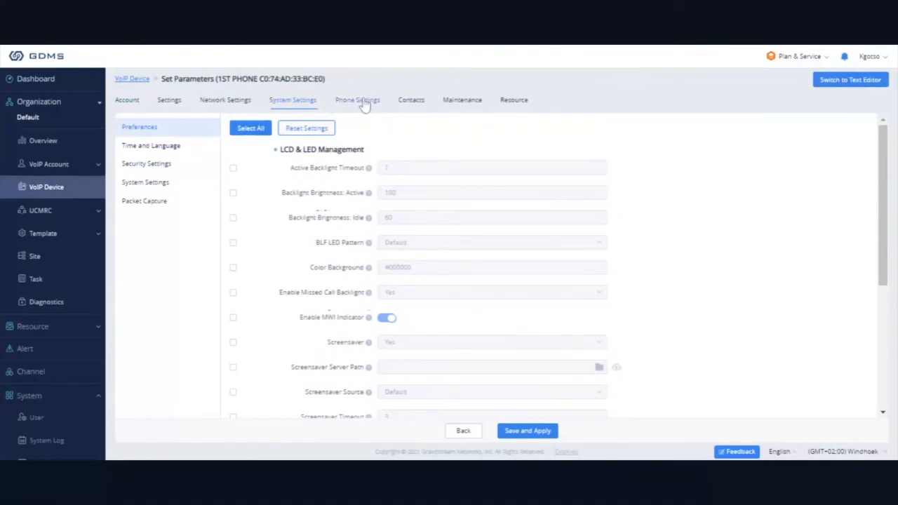
# Step: Examine the device's contacts parameters, covering the general settings, LDAP book and contact download options
pyautogui.click(412, 100)
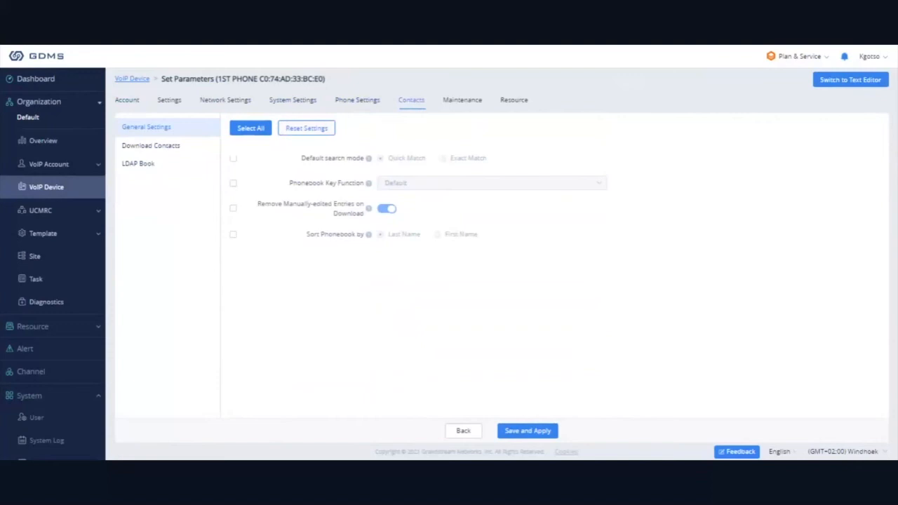
pyautogui.click(138, 164)
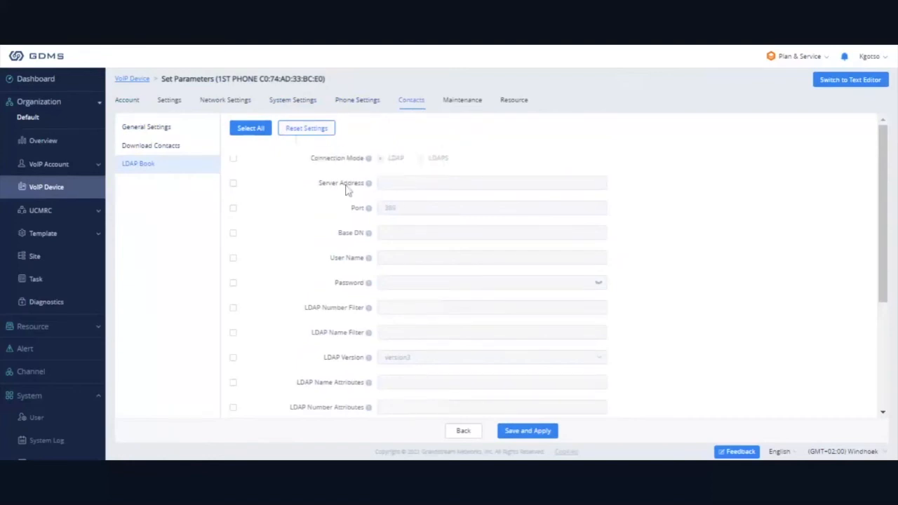
pyautogui.click(162, 150)
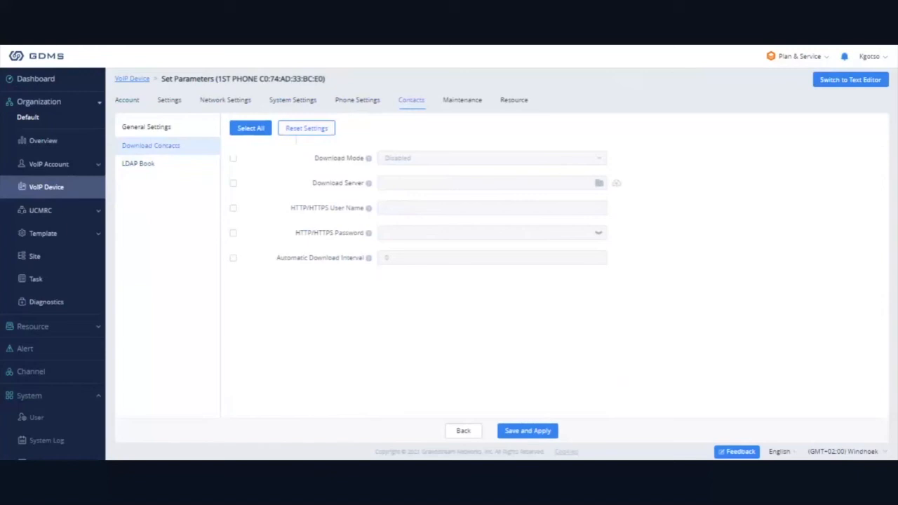
# Step: Examine the device's maintenance parameters, covering the provisioning and config file options in the upgrade settings
pyautogui.click(466, 102)
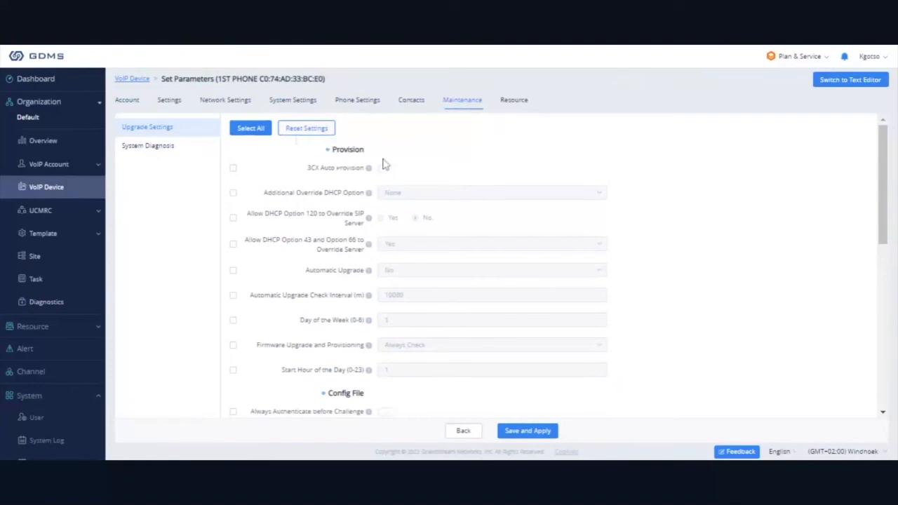
pyautogui.moveTo(886, 183); pyautogui.dragTo(887, 239)
pyautogui.moveTo(369, 203)
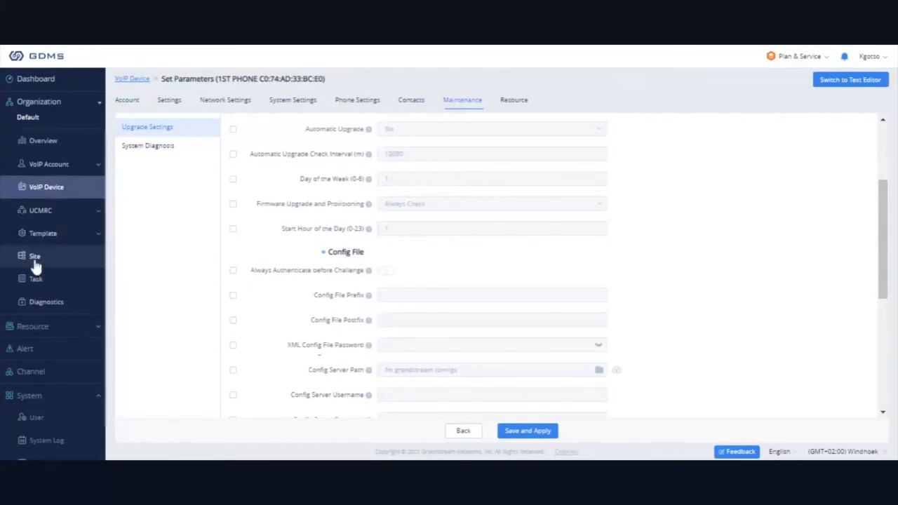
# Step: Examine the Diagnostics page for diagnosing a device by MAC address, checking the VoIP device list for the device's address
pyautogui.click(49, 303)
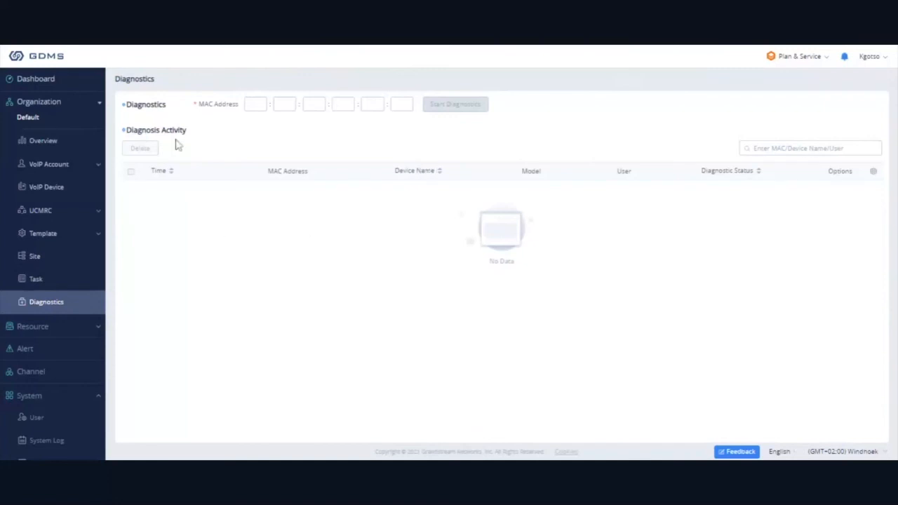
pyautogui.click(55, 188)
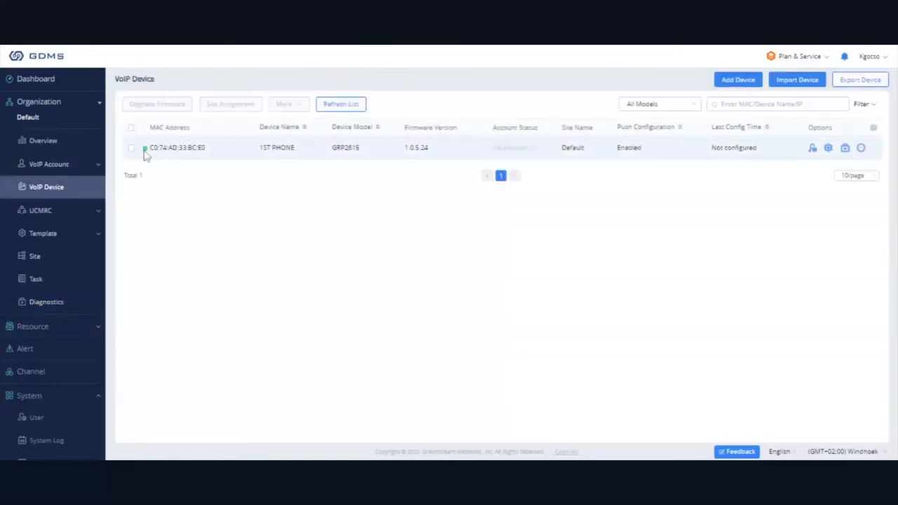
pyautogui.click(51, 302)
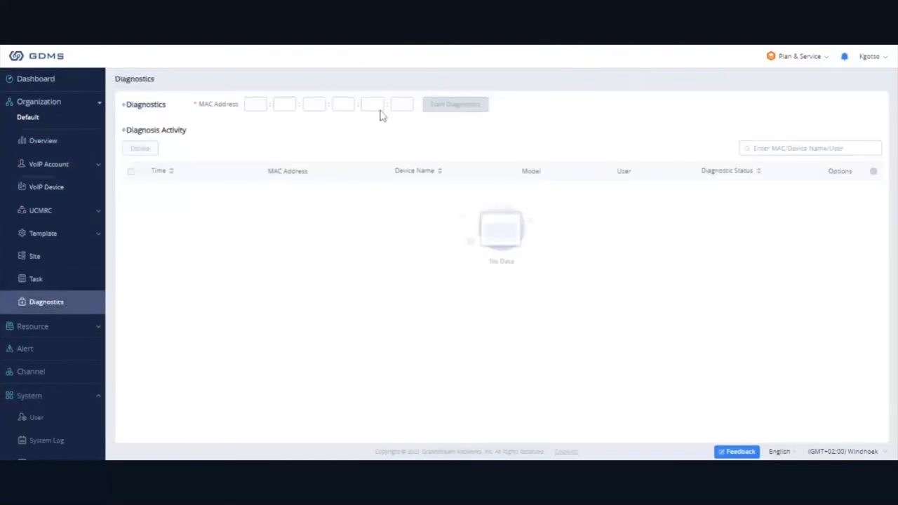
pyautogui.click(463, 104)
# Step: Review the task list and the form for adding a Reboot Device task, showing its Scheduled task time option
pyautogui.click(36, 280)
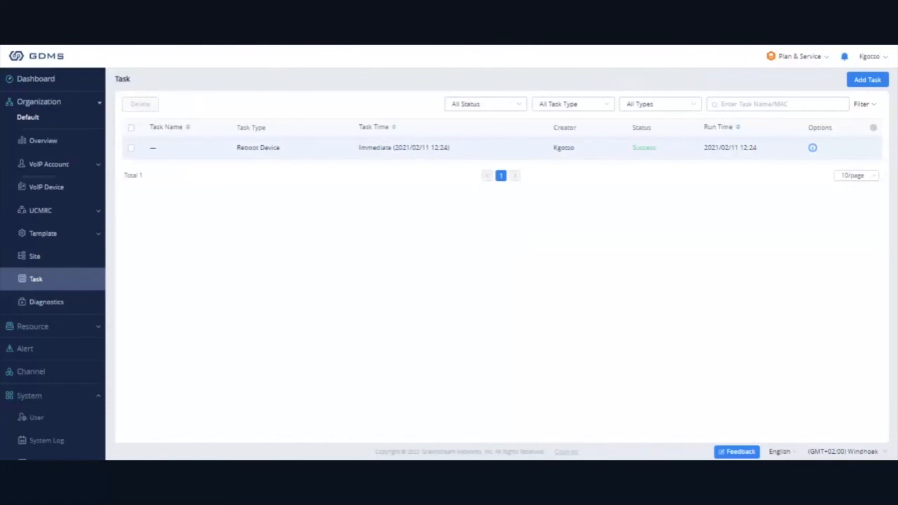
pyautogui.click(873, 80)
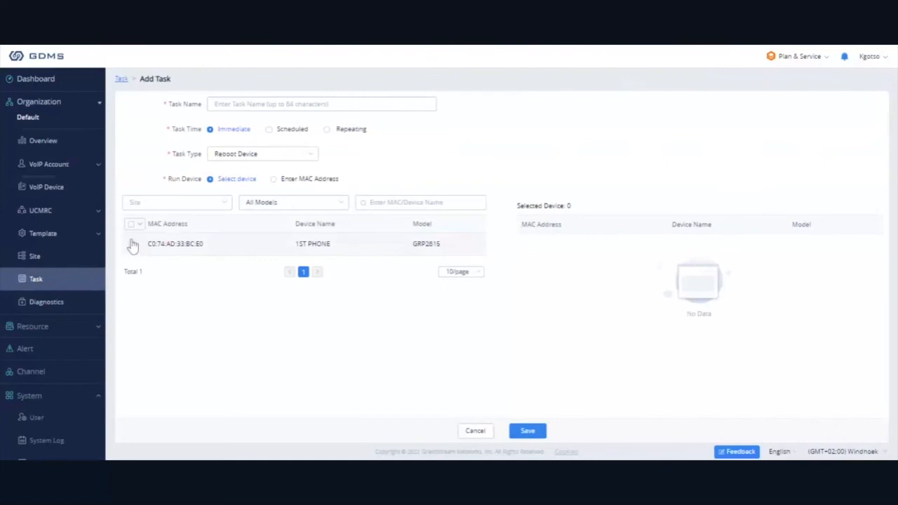
pyautogui.click(270, 131)
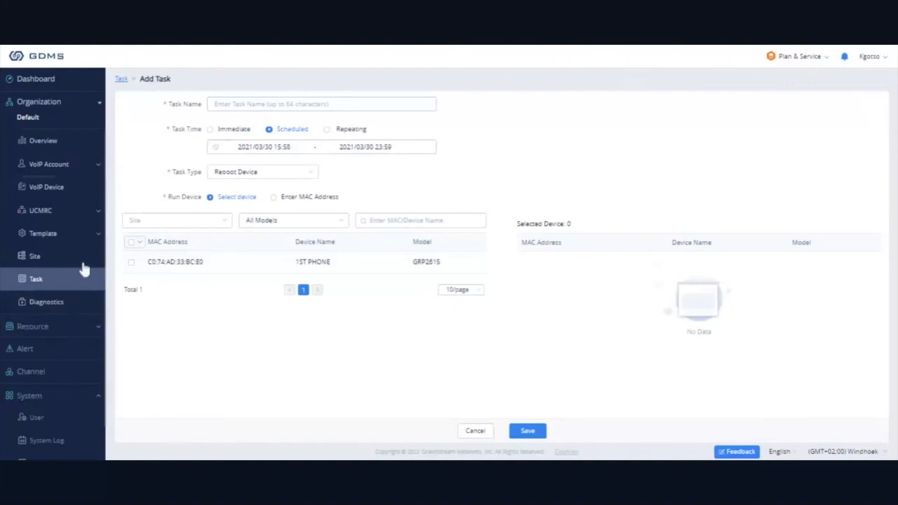
# Step: Review the UCM Device and UCM Backup pages and the Plan & Service options, and return to the VoIP device list
pyautogui.click(85, 211)
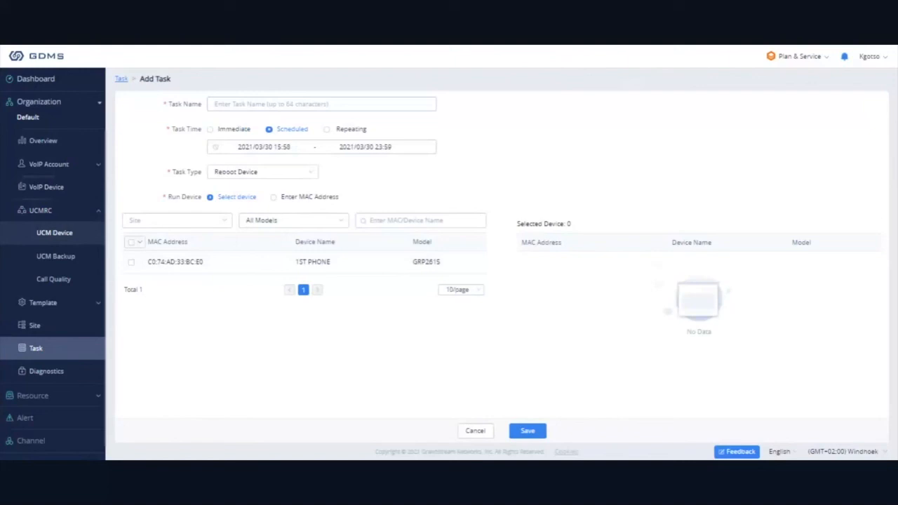
pyautogui.click(63, 236)
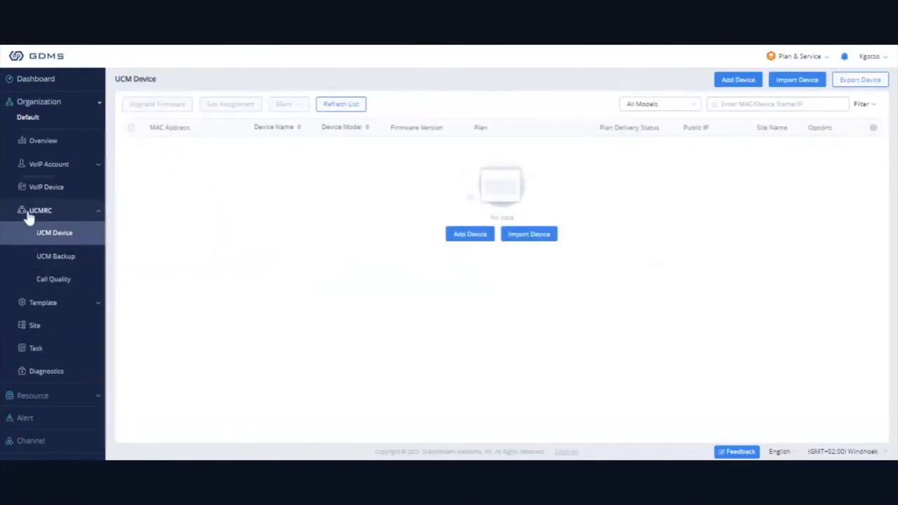
pyautogui.click(62, 257)
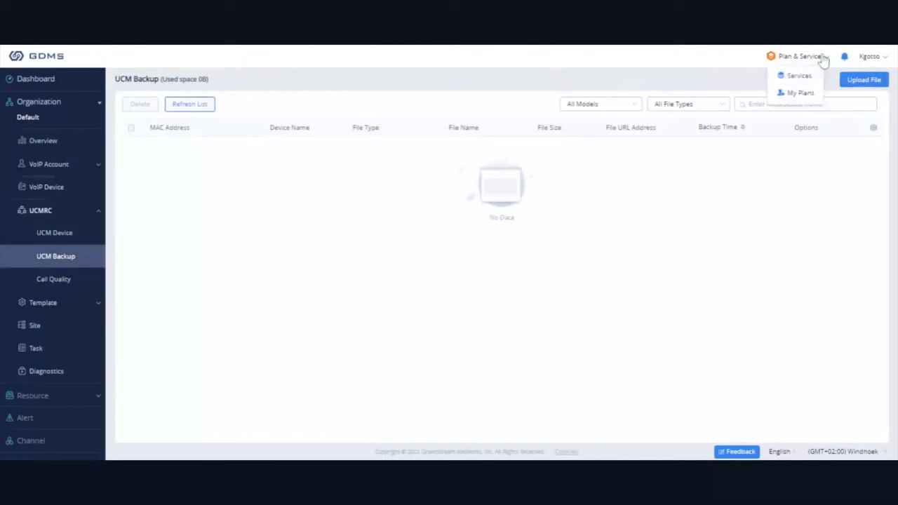
pyautogui.moveTo(826, 62)
pyautogui.click(45, 190)
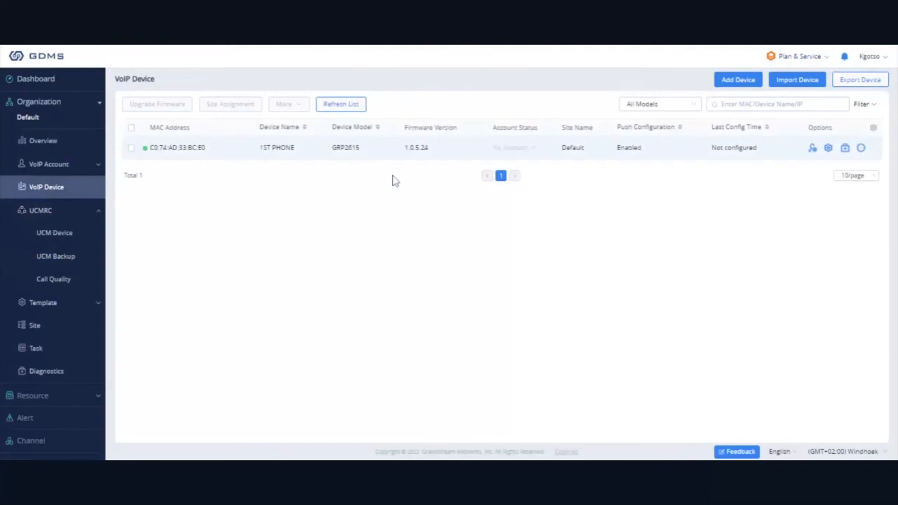